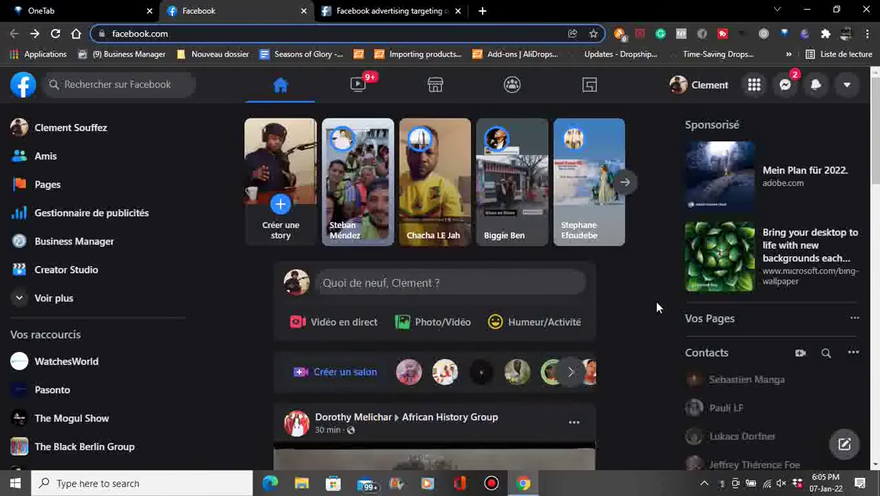
- Open the managed page The Mogul Show from the list of own Facebook pages
scroll(656, 302, down, 2)
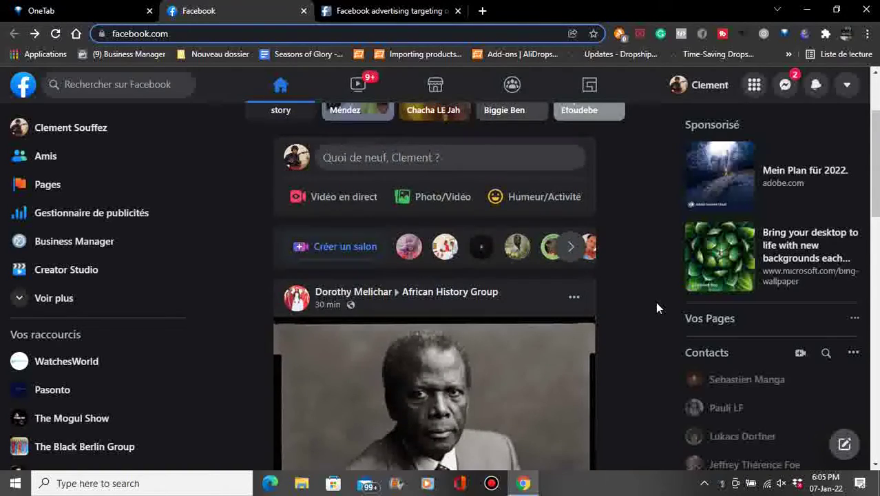
scroll(657, 308, up, 2)
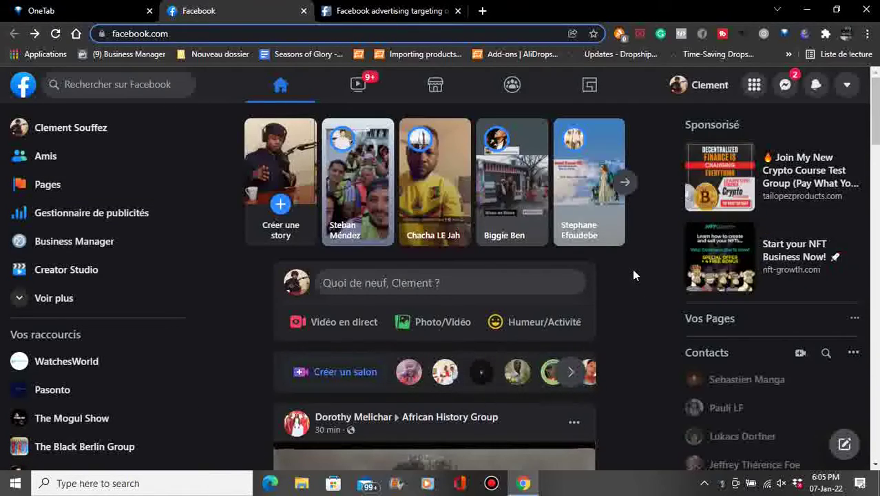
click(53, 190)
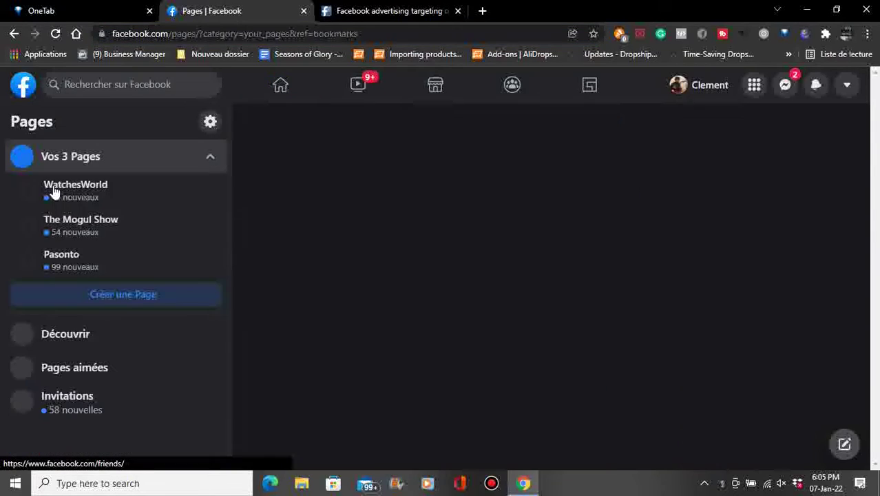
click(409, 253)
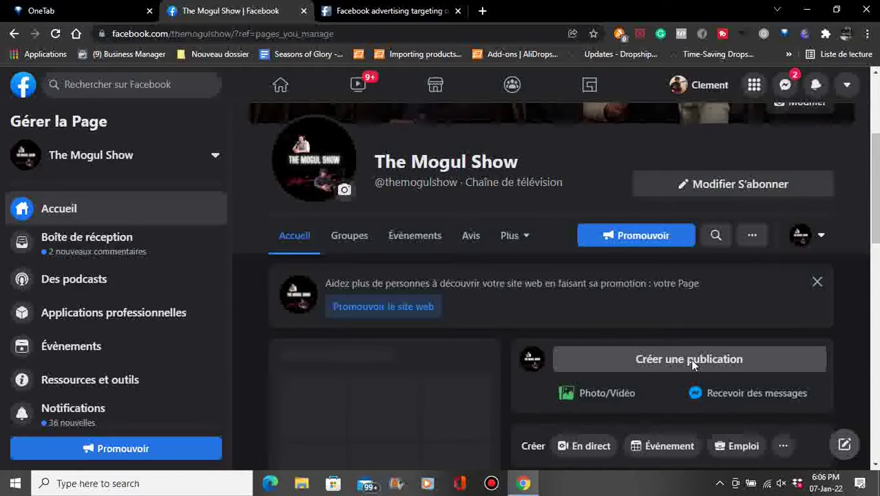
- Try the text "bonjour" in a new publication on the page and clear it
click(690, 359)
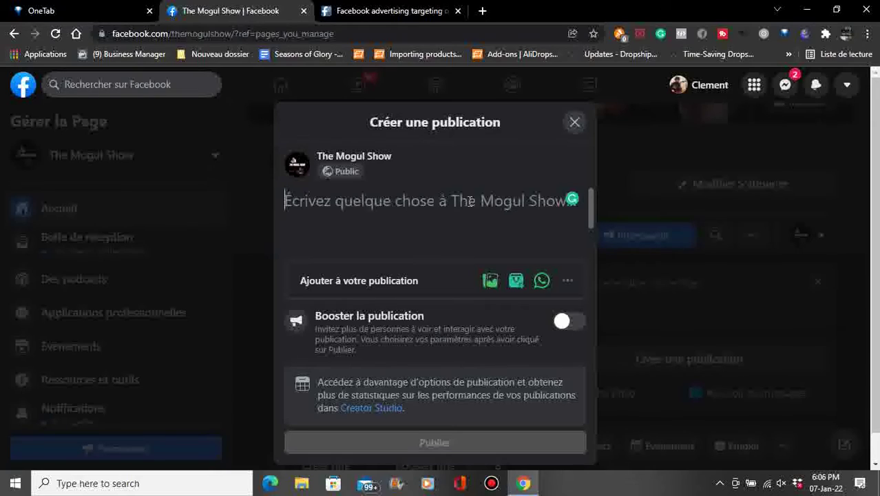
text(bonjour)
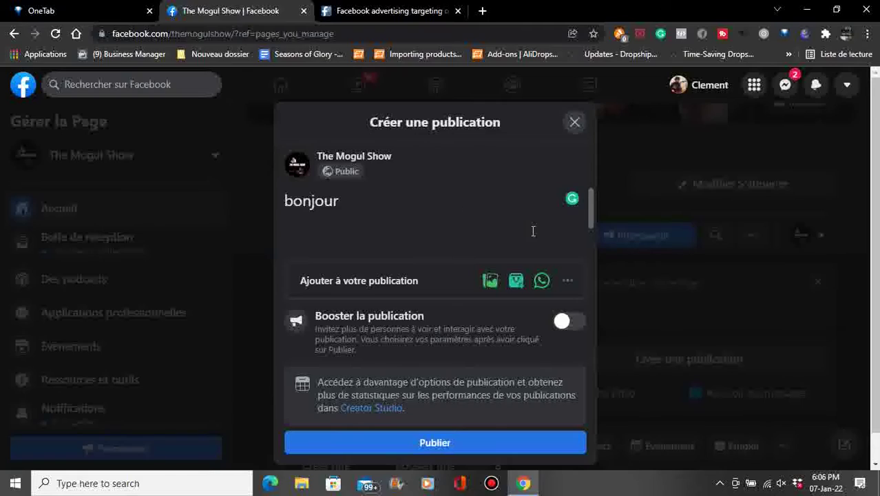
key(ctrl+a)
key(BackSpace)
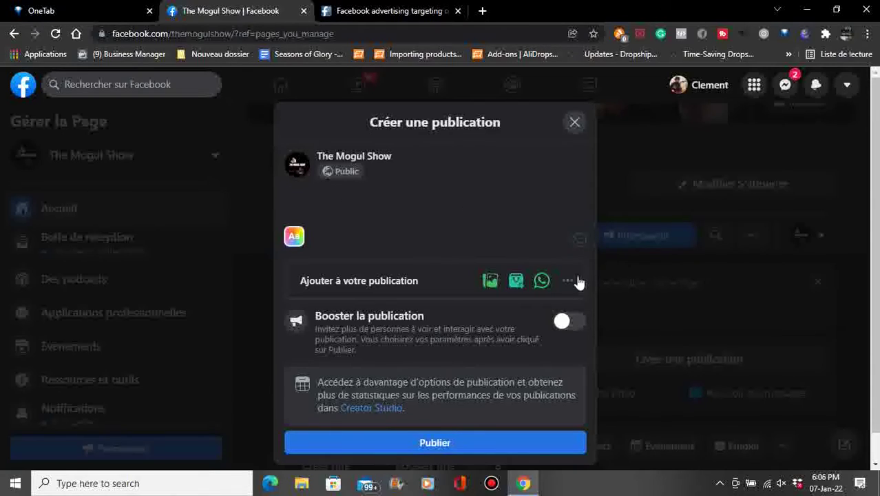
- Examine the content types that can be added to the page publication and discard the draft
scroll(501, 321, down, 1)
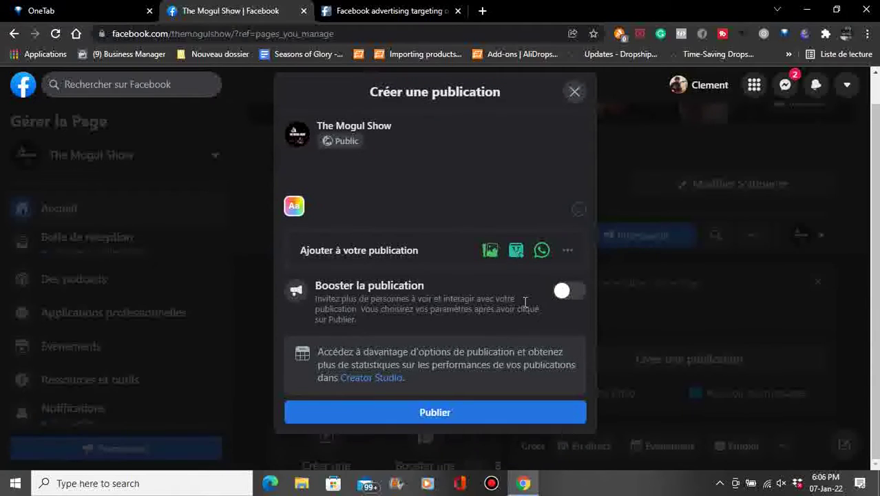
click(572, 255)
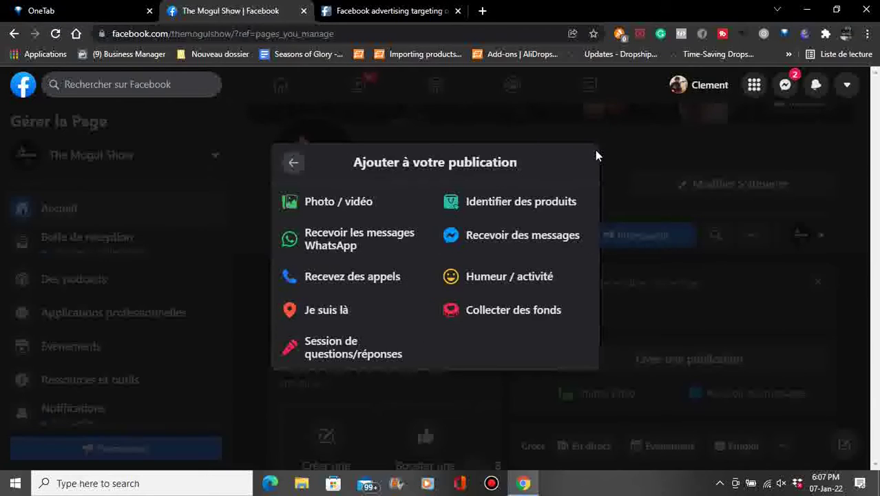
click(291, 163)
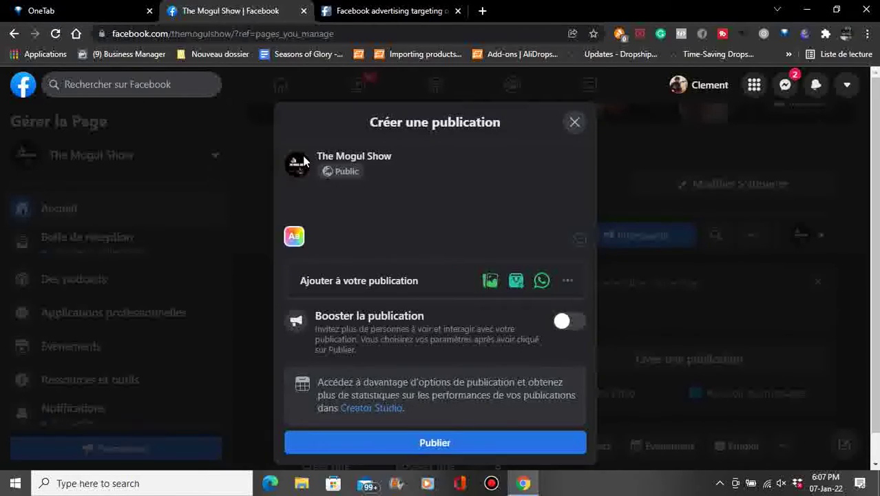
click(575, 124)
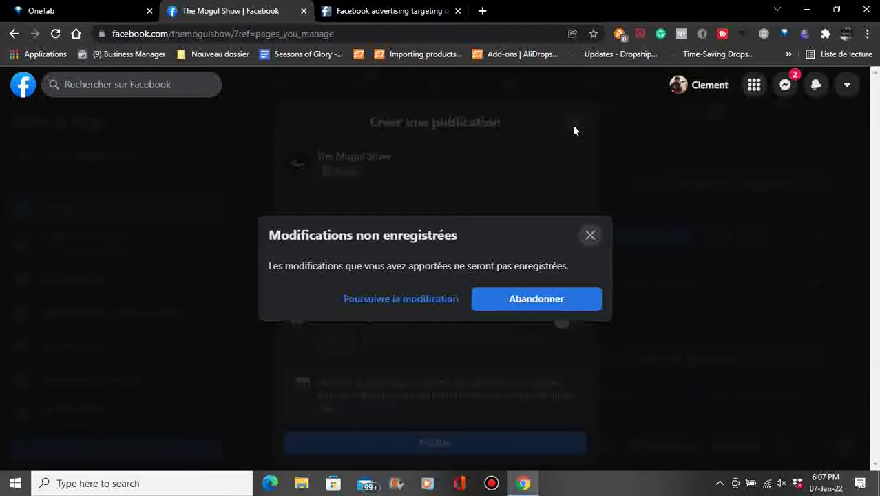
click(514, 302)
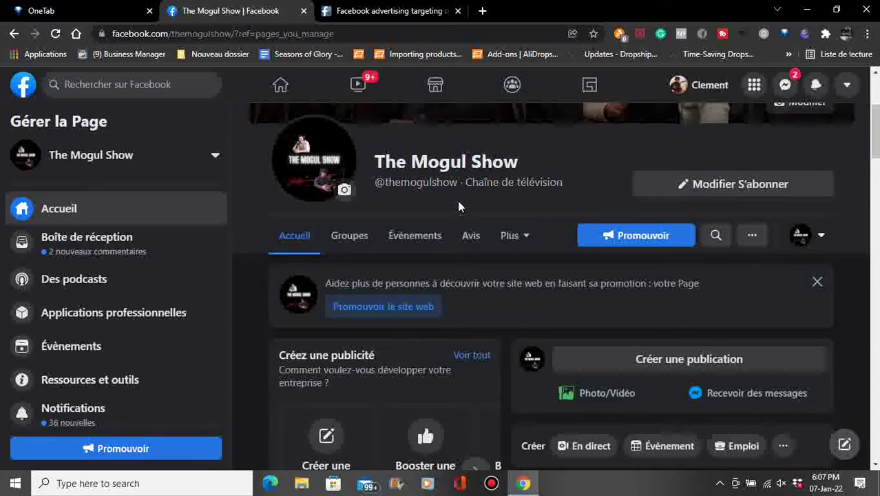
- Start creating a group associated with the page and name it "The Mogul Show"
click(352, 236)
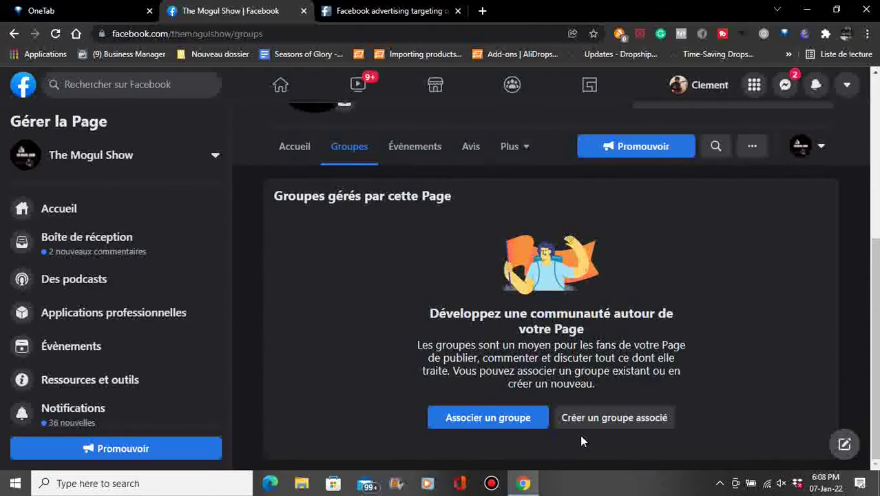
click(615, 420)
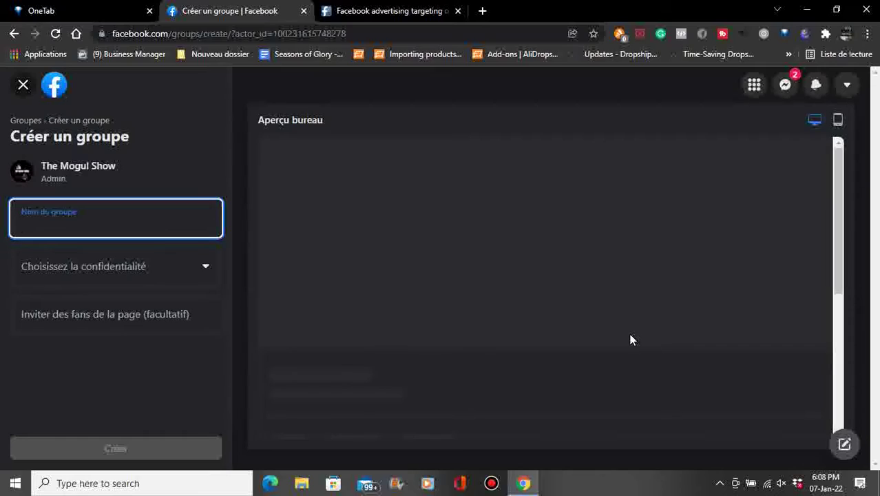
text(T)
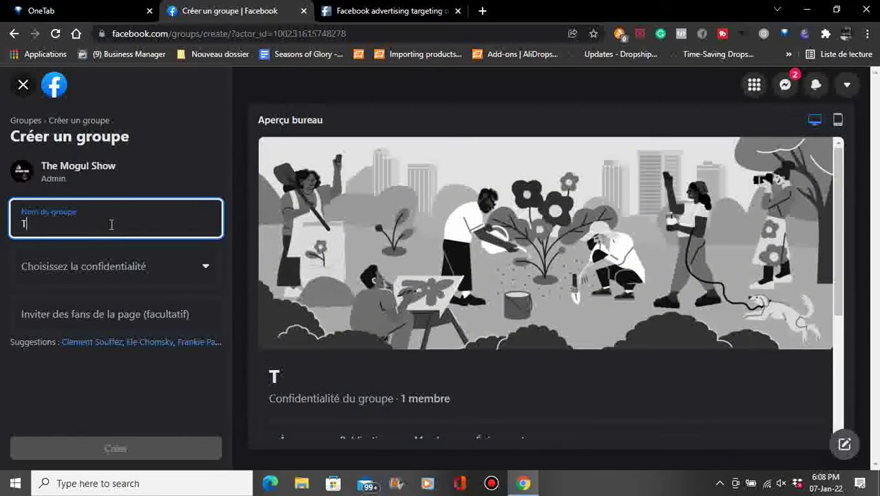
text(he Mogul Show)
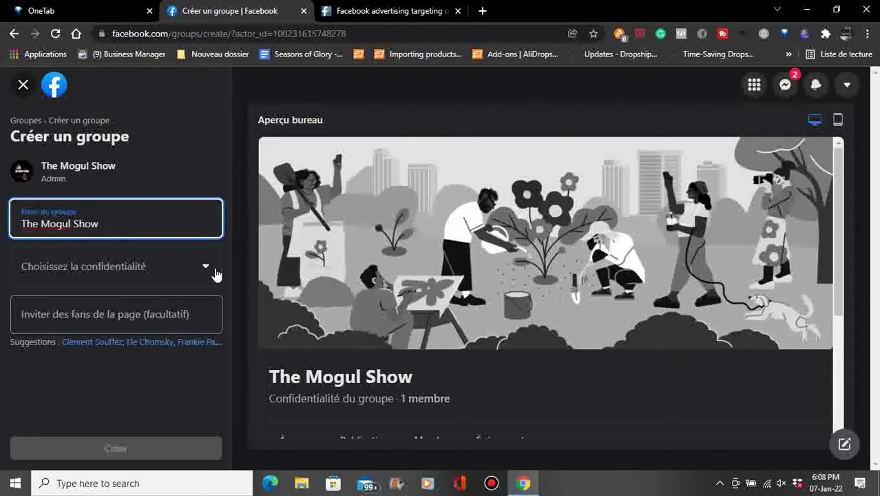
- Set the new group's privacy to Public and create the group
click(215, 273)
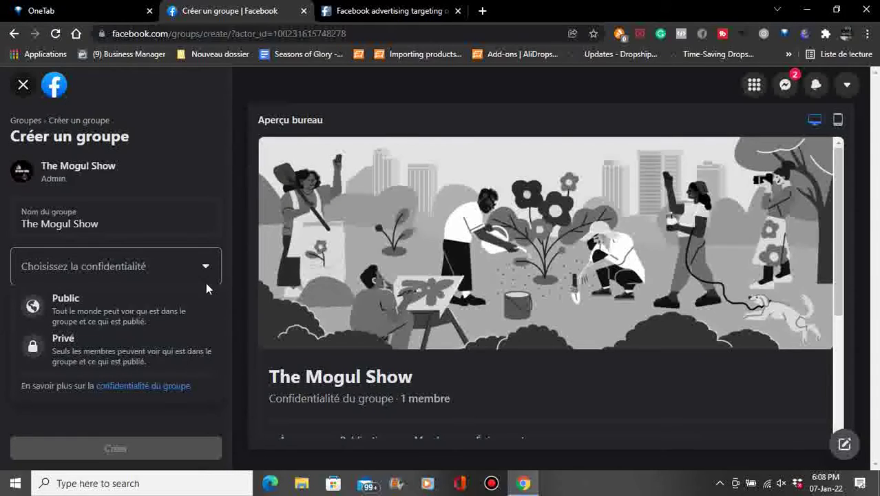
click(128, 316)
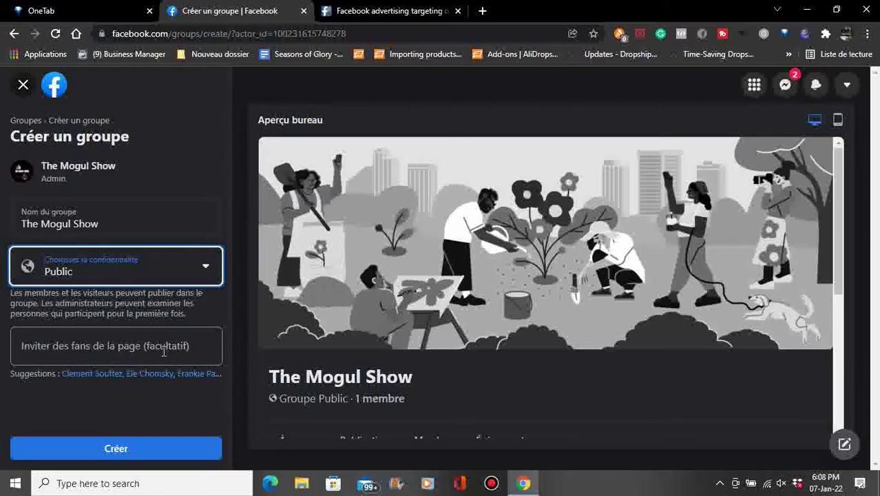
click(237, 313)
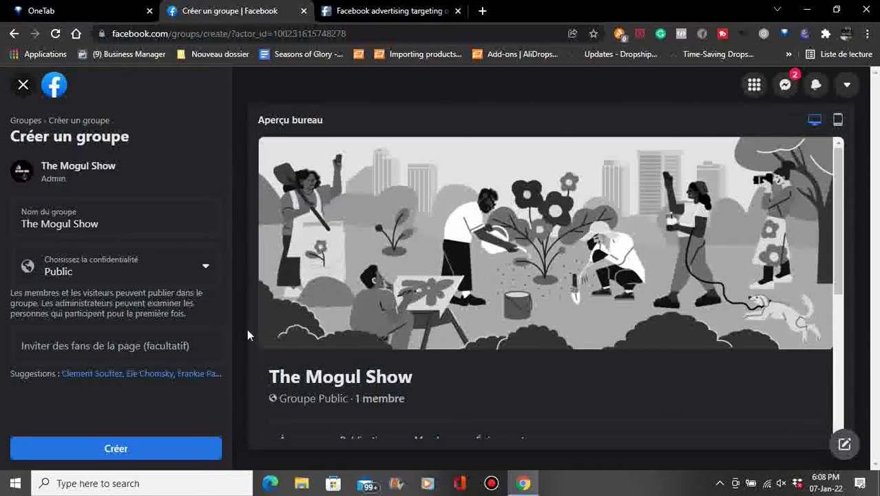
scroll(304, 338, down, 3)
click(146, 450)
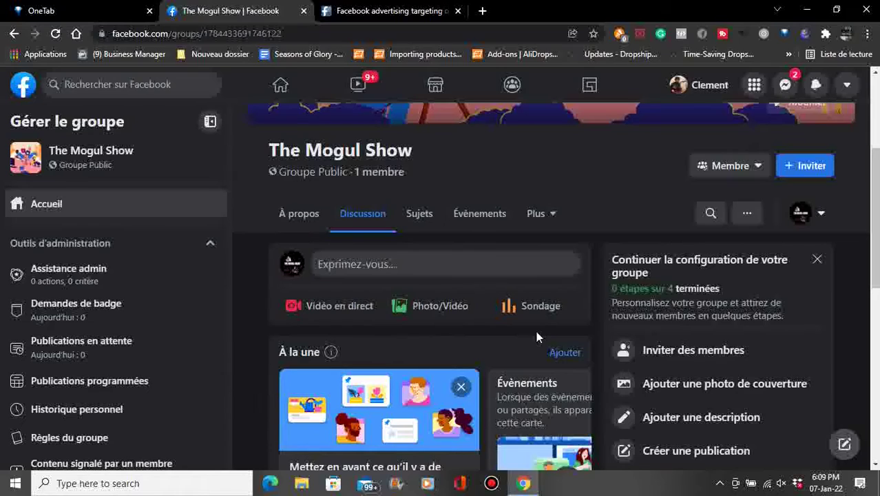
- Start a new publication in the group's discussion with the text "Bonjour"
scroll(606, 241, up, 2)
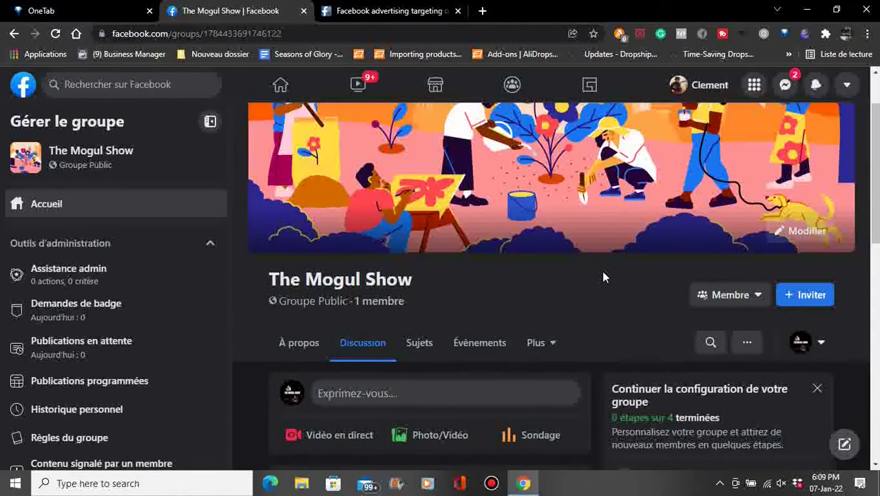
scroll(603, 276, down, 1)
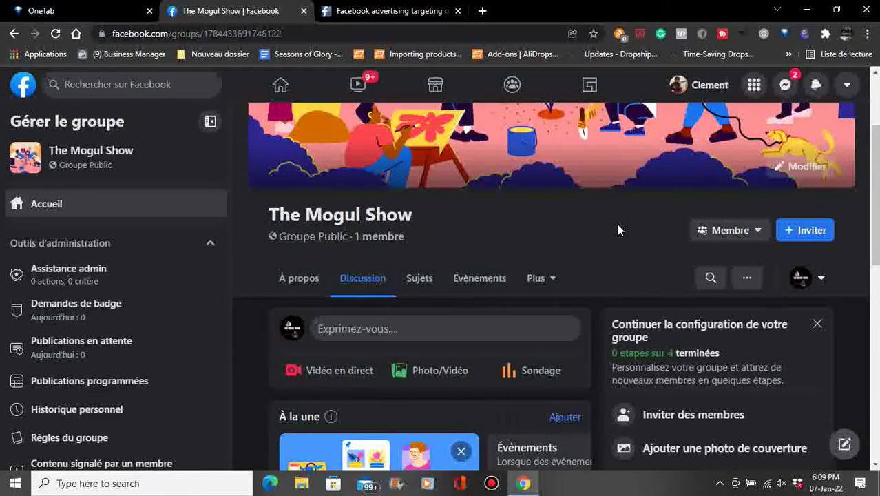
scroll(618, 230, down, 1)
scroll(558, 204, down, 1)
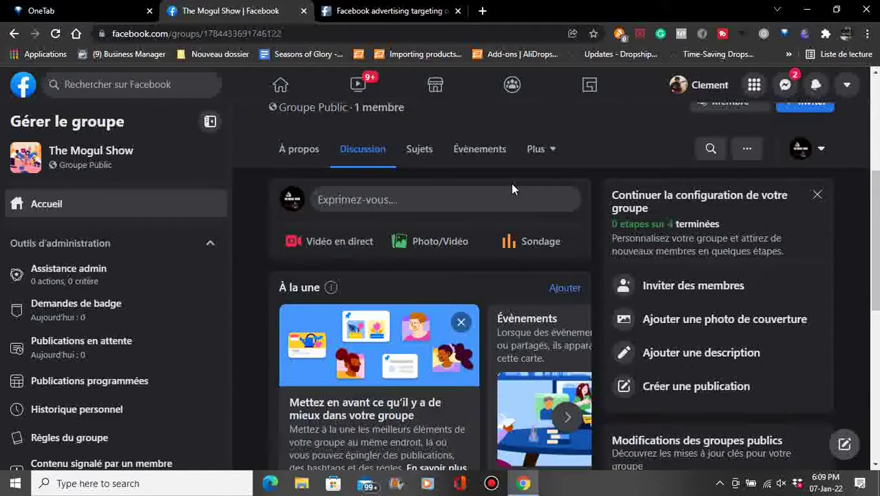
click(414, 200)
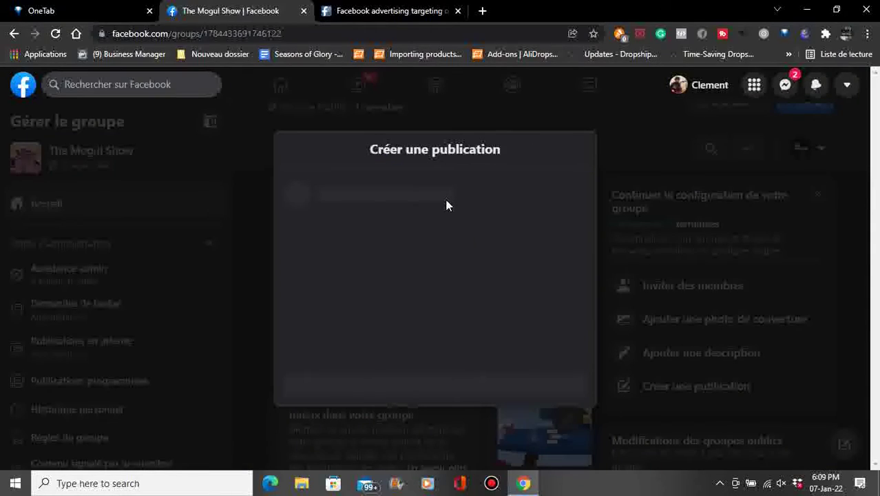
text(Bon)
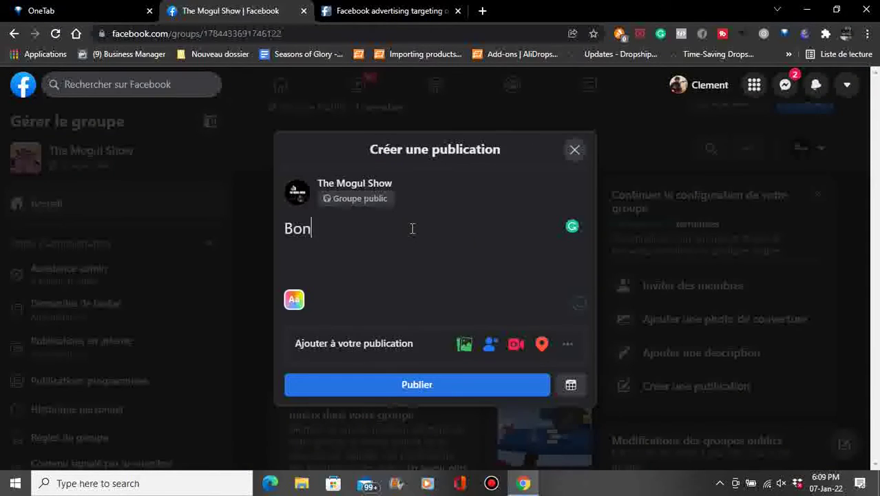
text(jour)
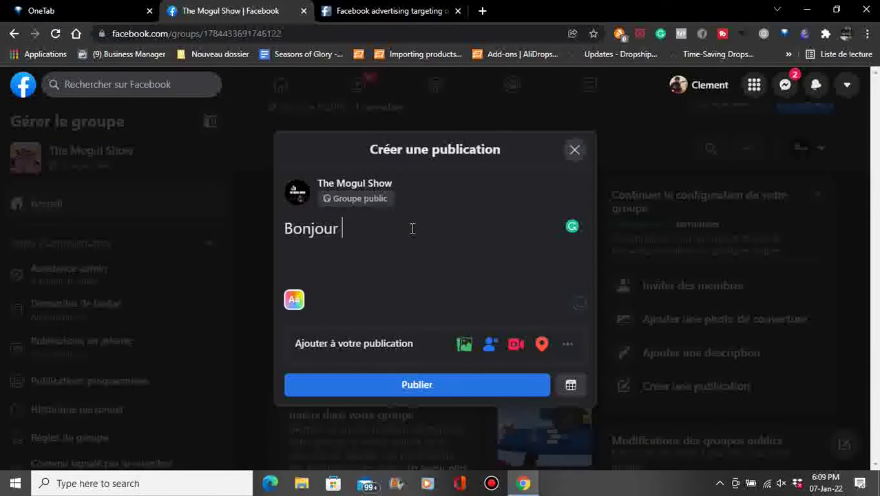
- Add a poll to the group publication and enter "Quand peut-on publier?" as its first option
click(565, 344)
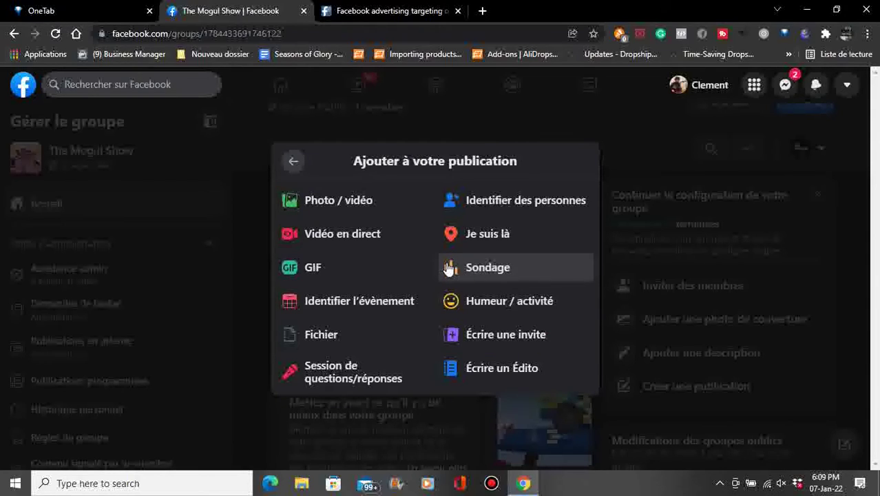
click(500, 274)
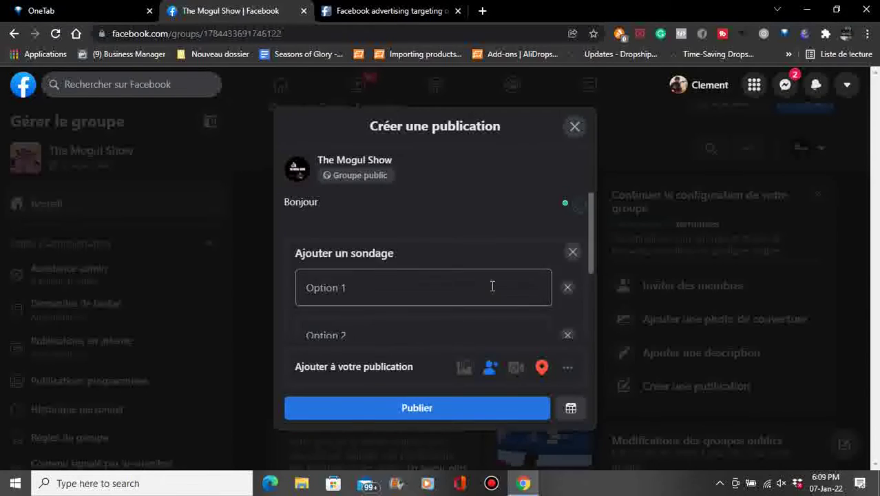
scroll(473, 279, down, 2)
scroll(474, 279, up, 2)
click(448, 290)
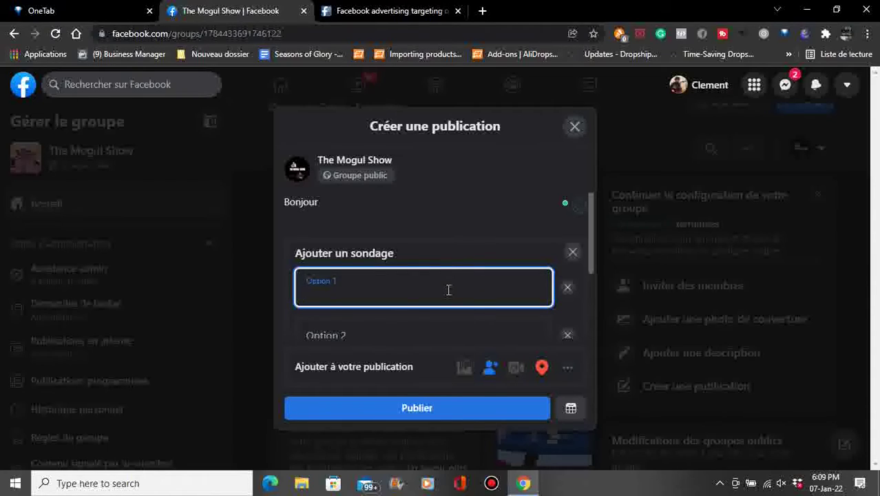
text(Quand peut-)
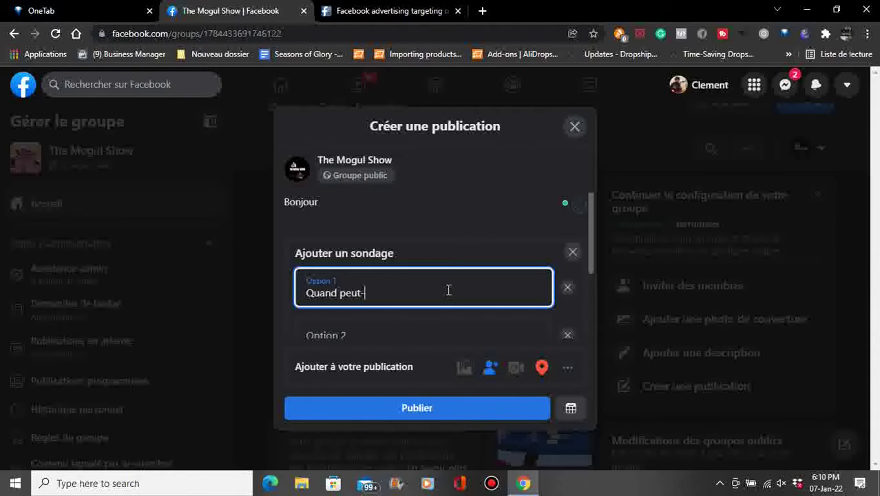
text(on publier?)
- Enter "Voulez-vous plus de videos" as the second option of the poll
scroll(454, 290, down, 2)
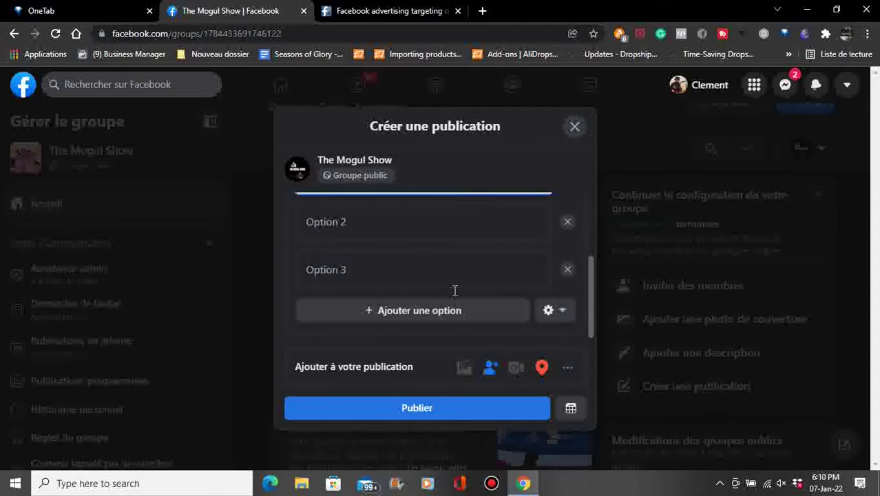
click(434, 216)
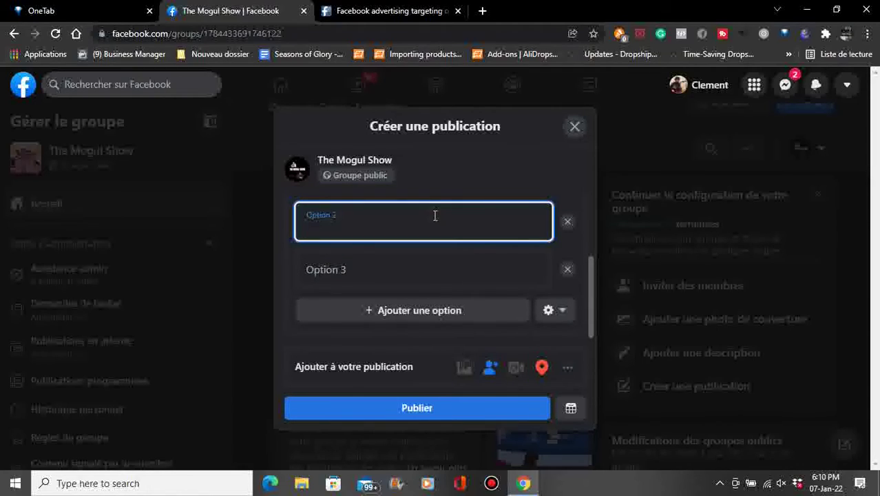
text(Voulez-vous plu)
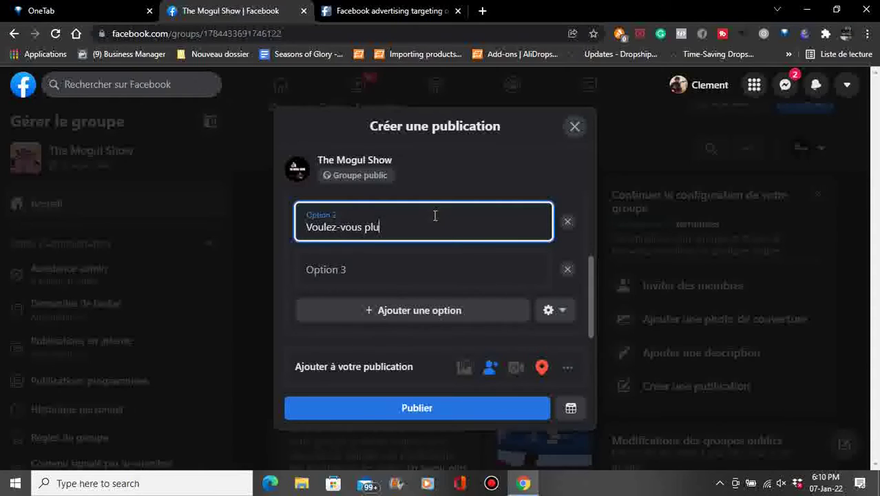
text(s de videos)
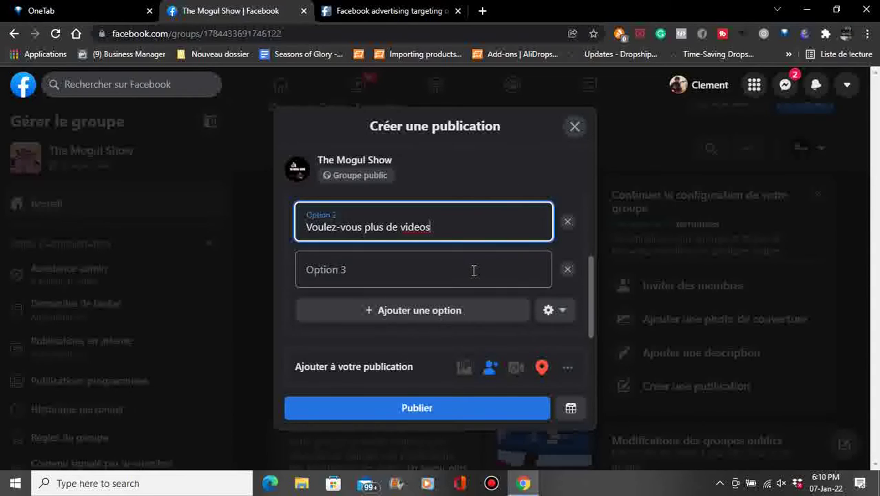
click(421, 328)
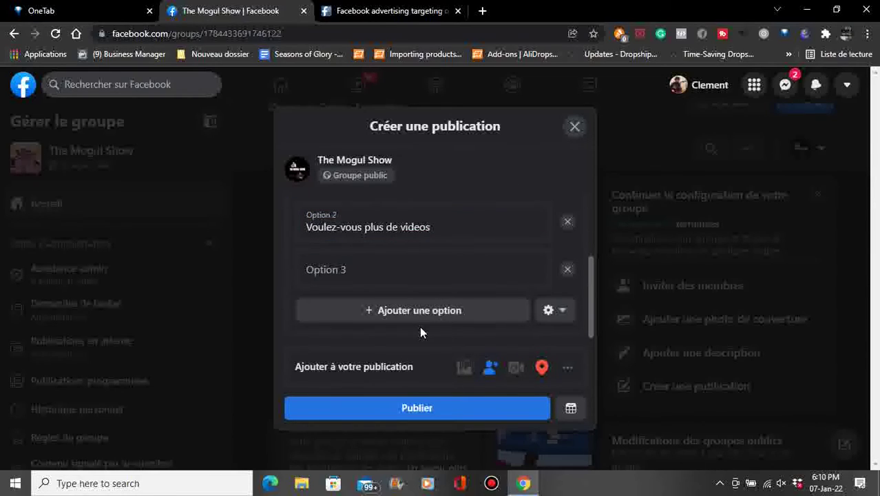
- Publish the "Bonjour" publication with its poll and review the posted poll in the group's discussion
scroll(419, 326, up, 3)
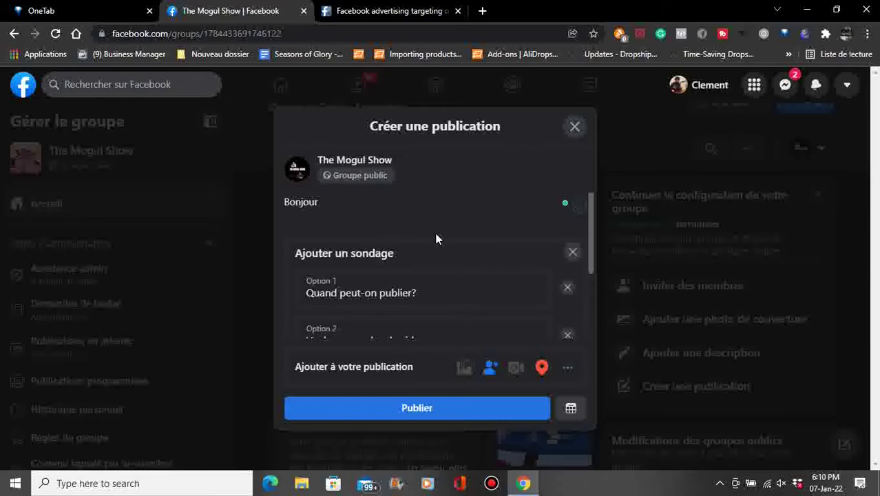
click(424, 409)
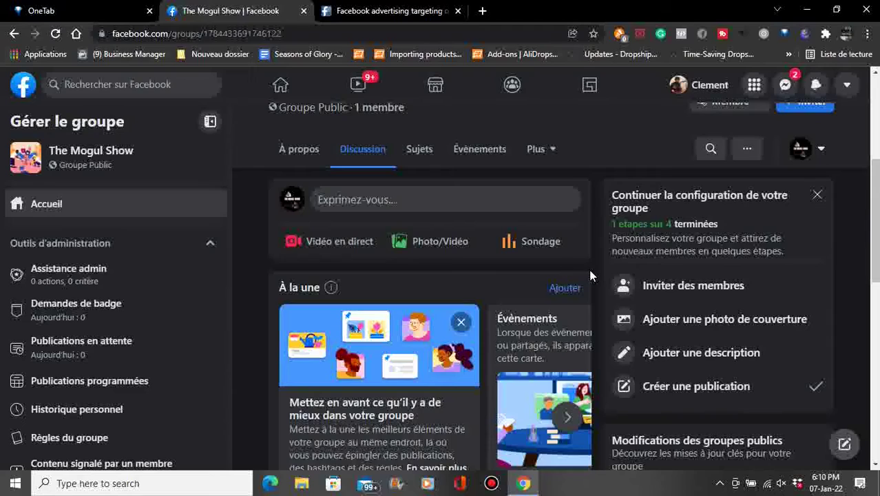
scroll(590, 275, down, 5)
scroll(574, 306, down, 1)
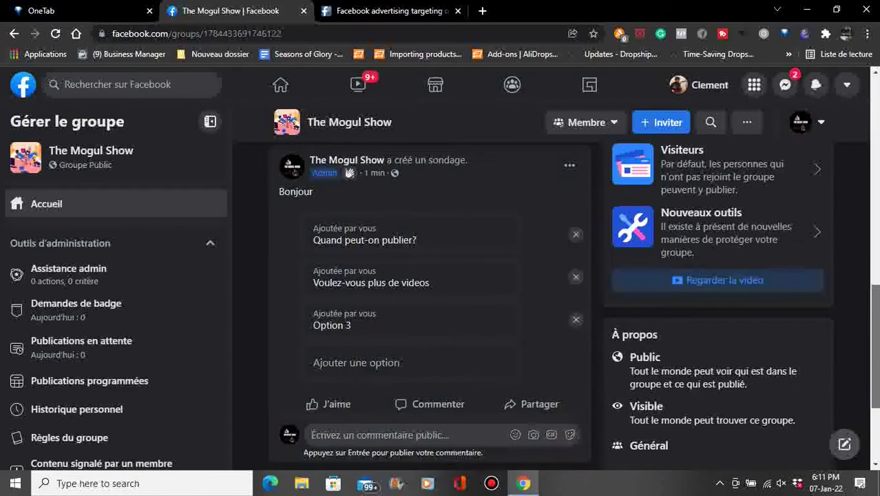
scroll(430, 303, down, 1)
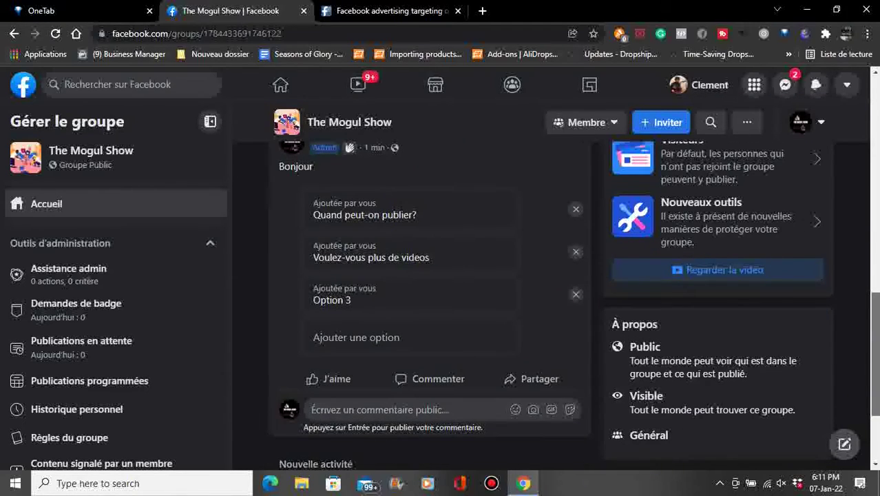
scroll(441, 200, up, 1)
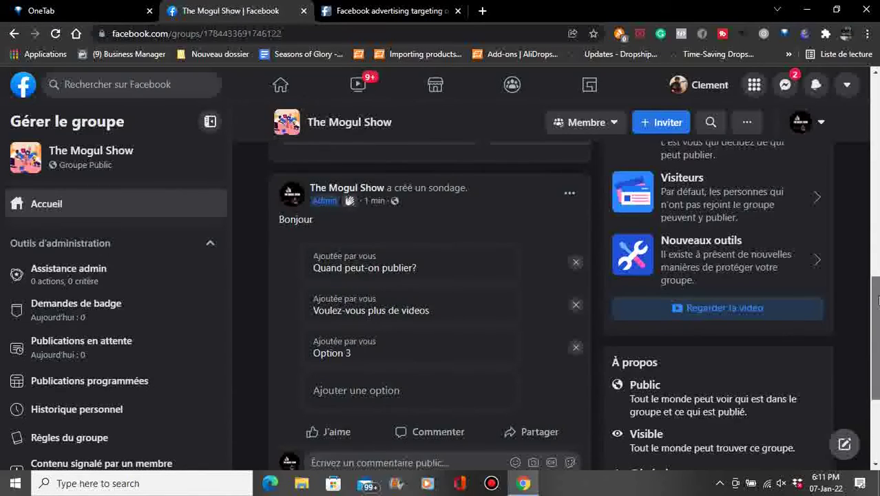
scroll(597, 184, down, 3)
- Delete the published "Bonjour" poll publication from the group's discussion
scroll(577, 289, up, 4)
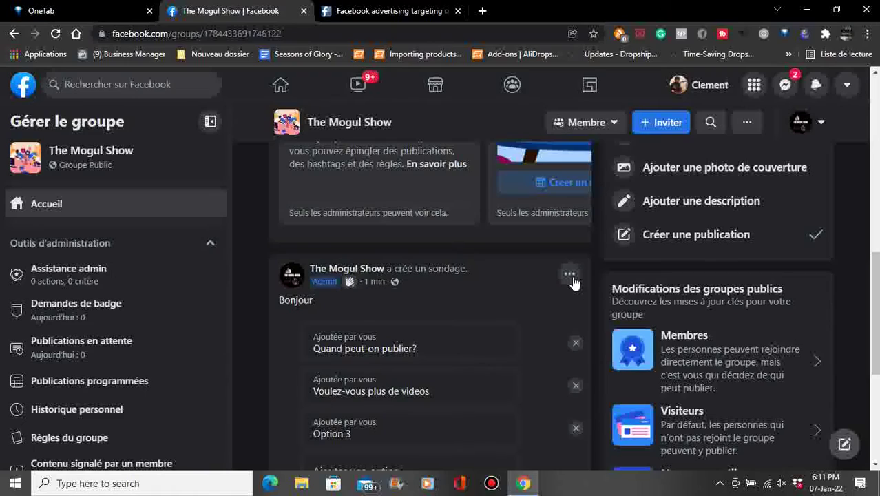
click(570, 276)
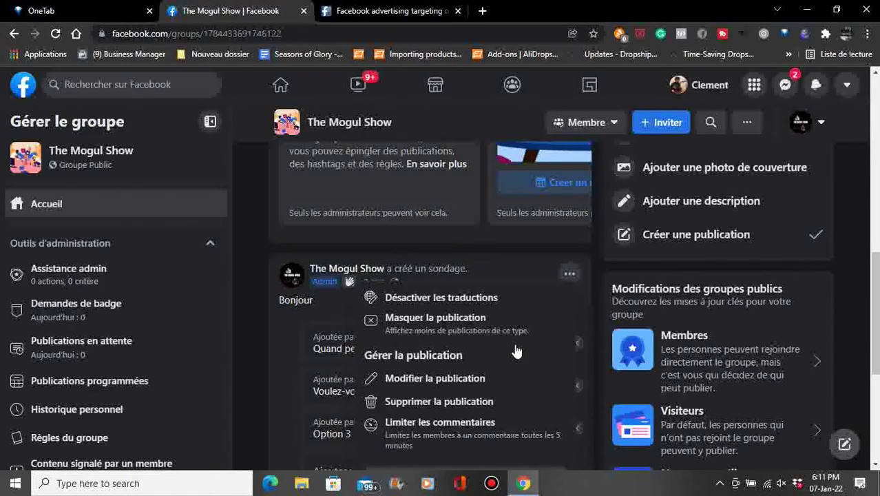
click(472, 406)
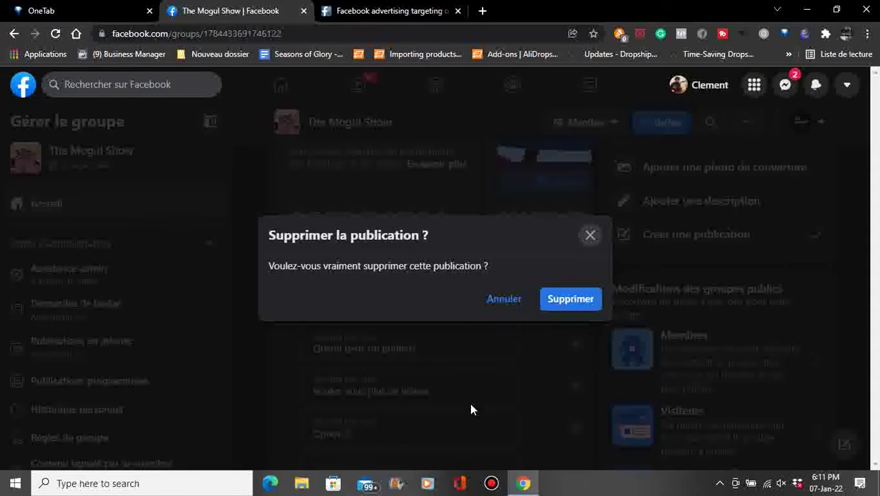
click(570, 301)
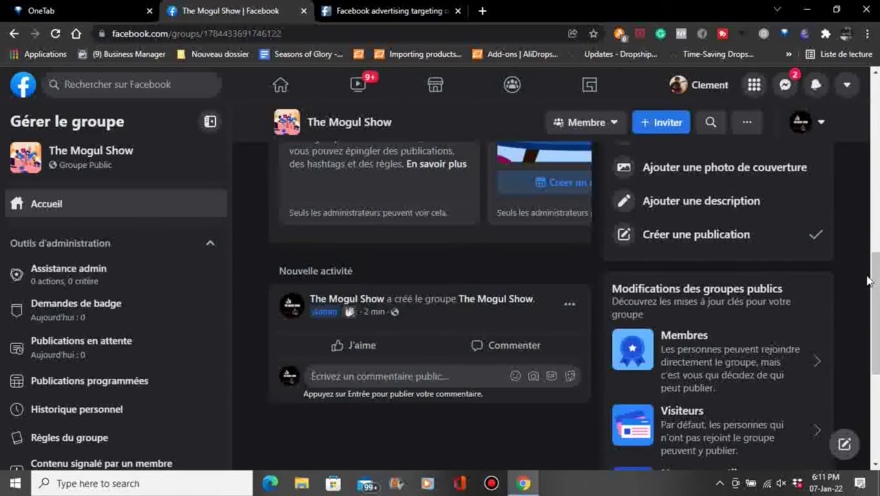
drag(875, 286, 876, 114)
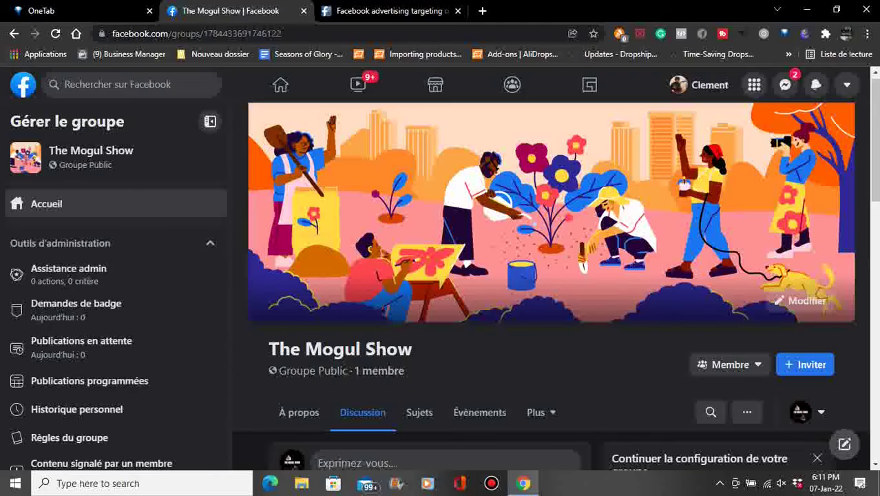
click(722, 485)
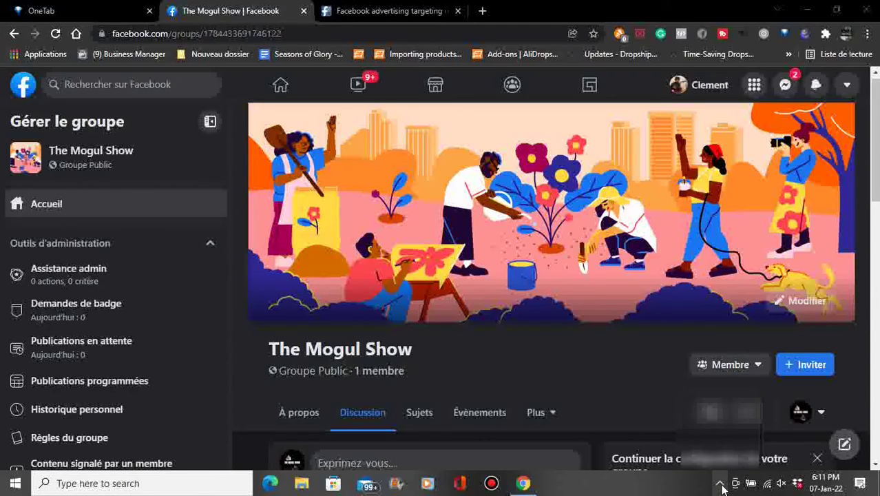